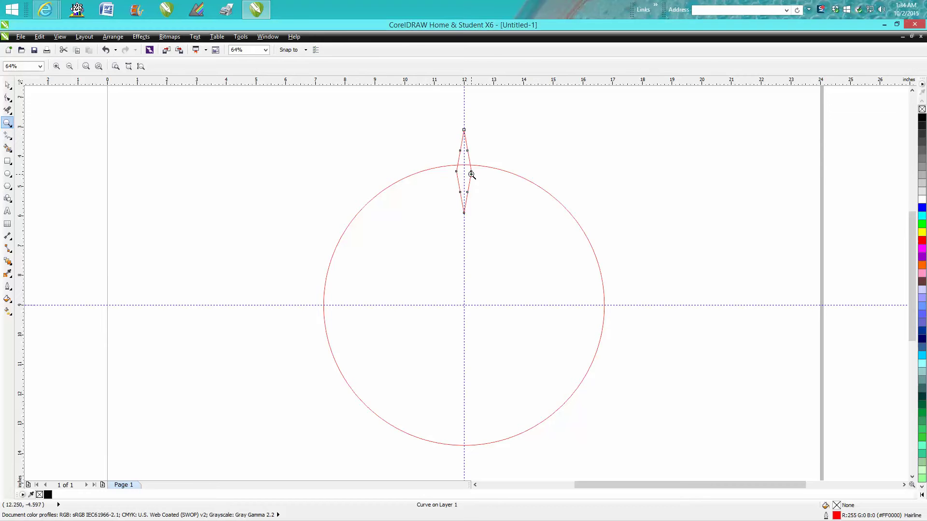
- Select the thin diamond spike sitting on top of the red circle
left_click(8, 85)
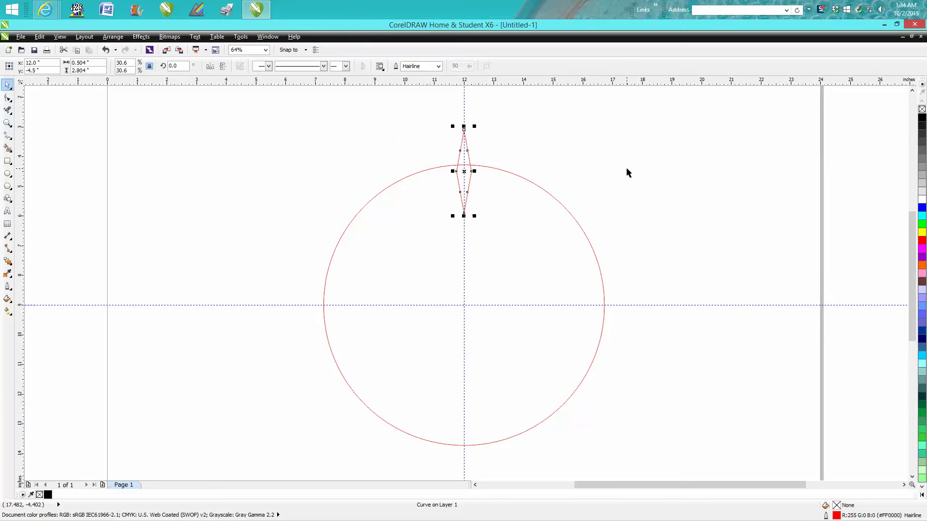
left_click(465, 171)
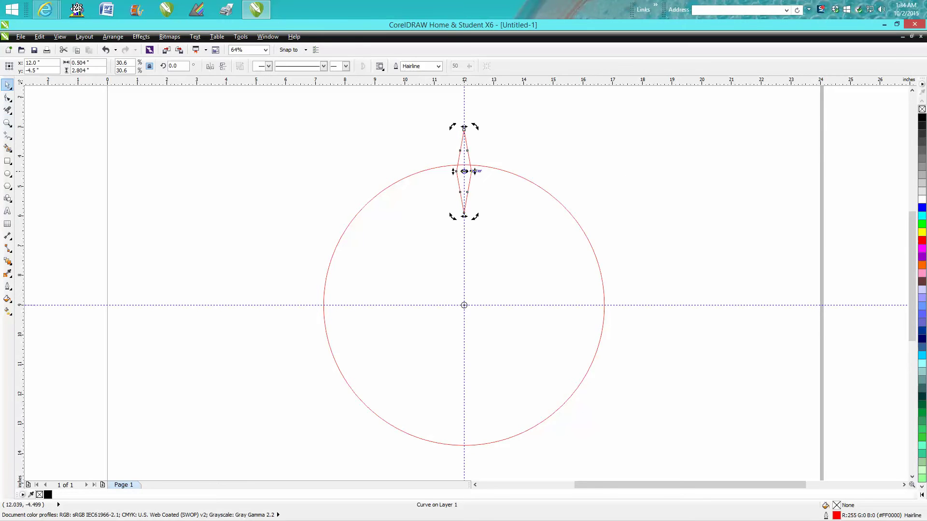
left_click(463, 307)
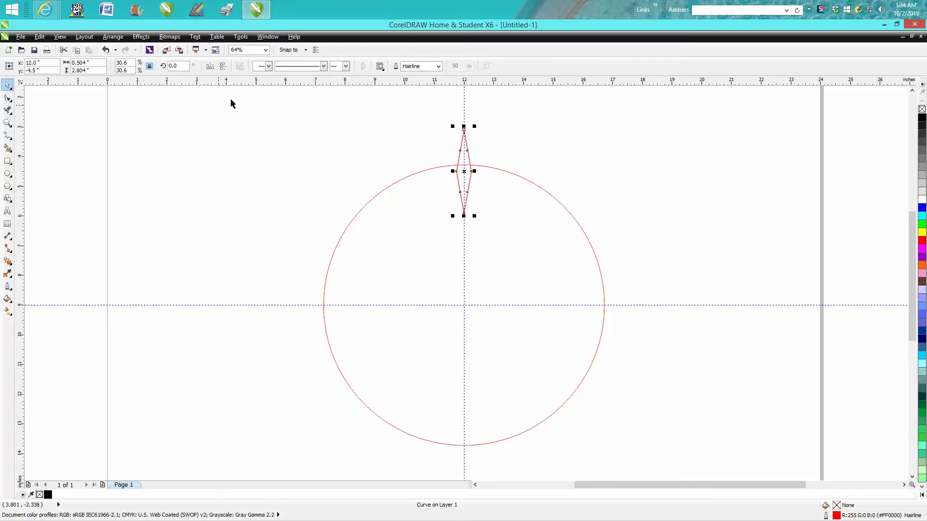
left_click(184, 67)
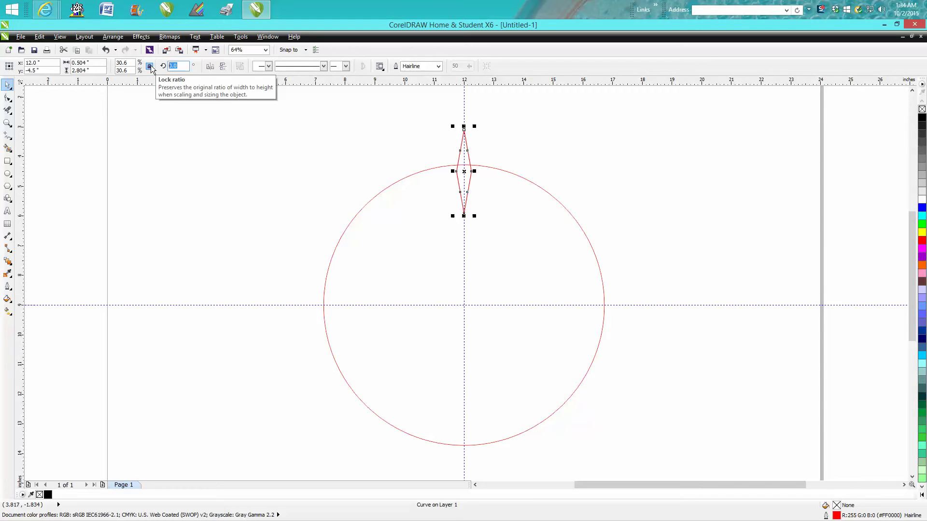
type("30")
key("Return")
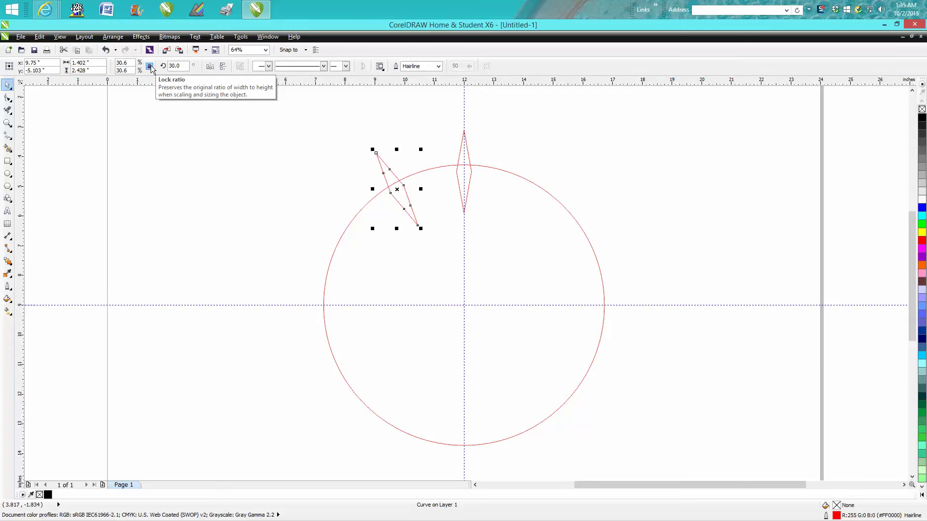
left_click(107, 50)
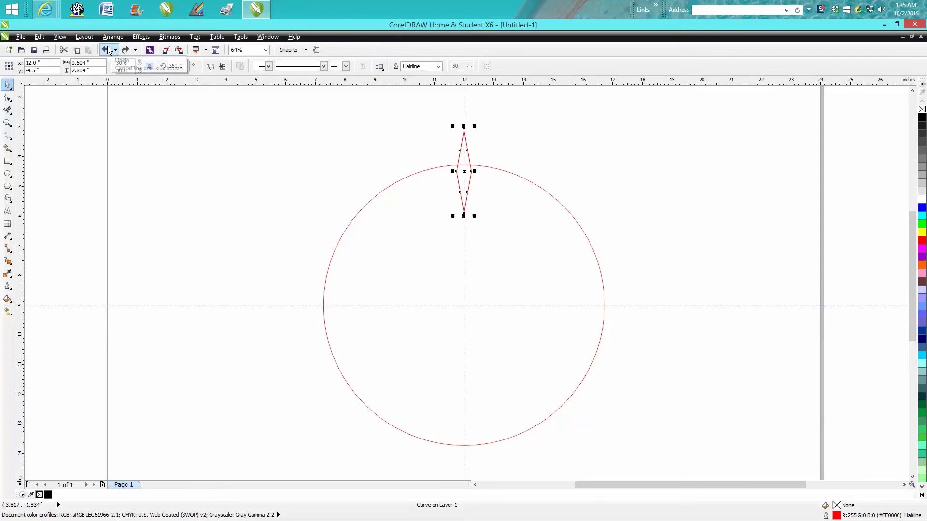
left_click_drag(465, 171, 556, 162)
left_click(105, 50)
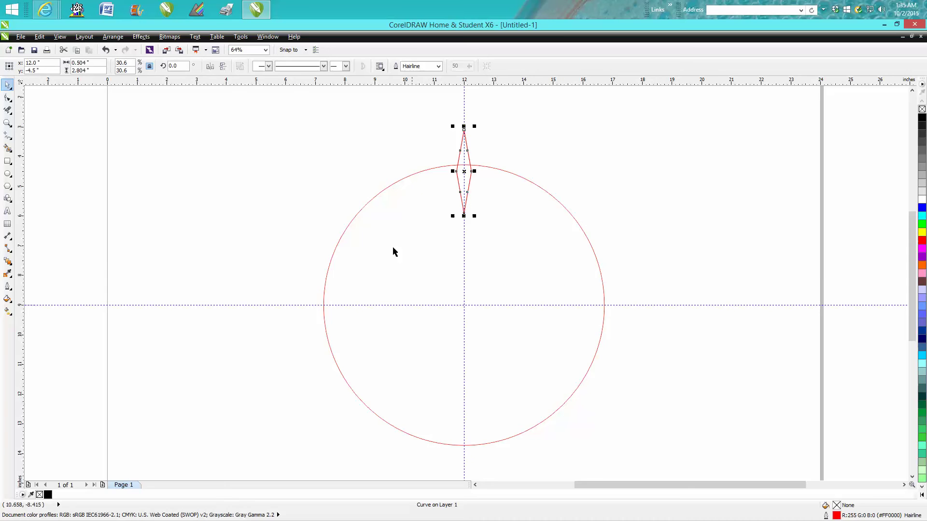
- Rotate diamond copies by 360/7 degrees to ring the circle with seven spikes, then select everything
left_click(185, 69)
type("360")
type("/7")
key("Return")
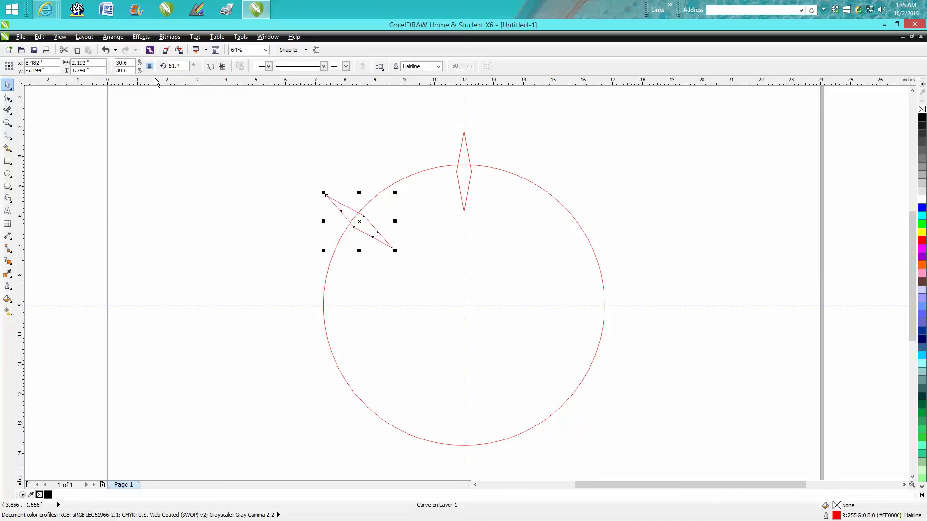
key("ctrl+r")
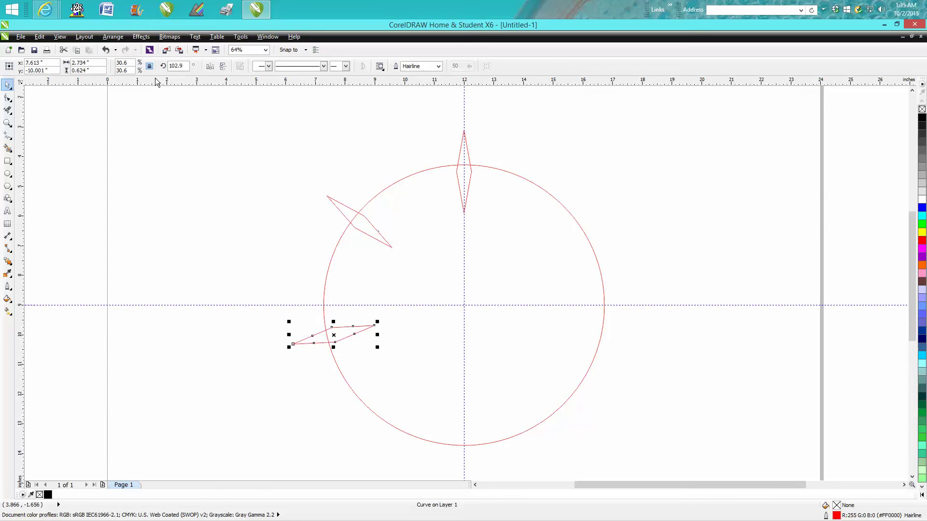
key("ctrl+r")
key("ctrl+r")
key("ctrl+r")
key("ctrl+r")
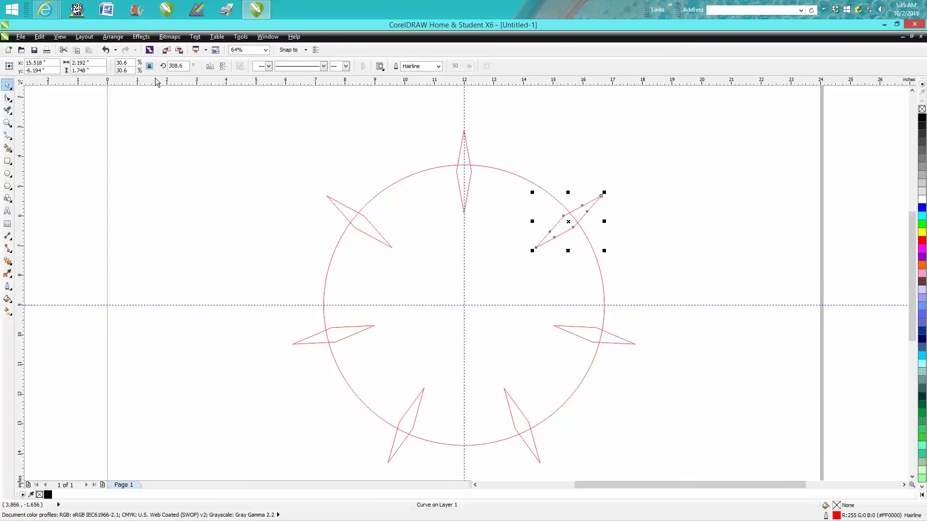
scroll(365, 145, "down", 5)
left_click_drag(346, 199, 445, 285)
- Zoom in and weld the circle and seven diamonds into one spiked shape
left_click(8, 125)
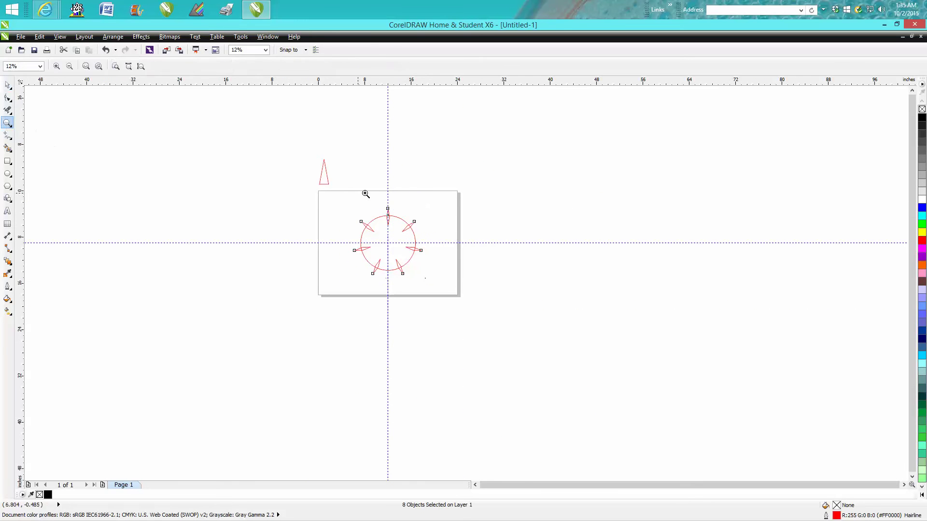
left_click_drag(348, 199, 451, 288)
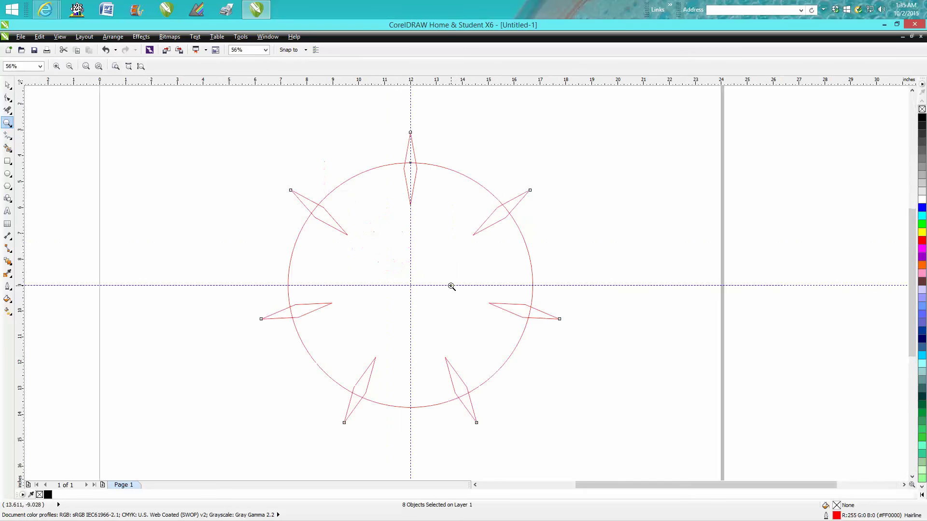
left_click(7, 85)
left_click_drag(244, 118, 614, 450)
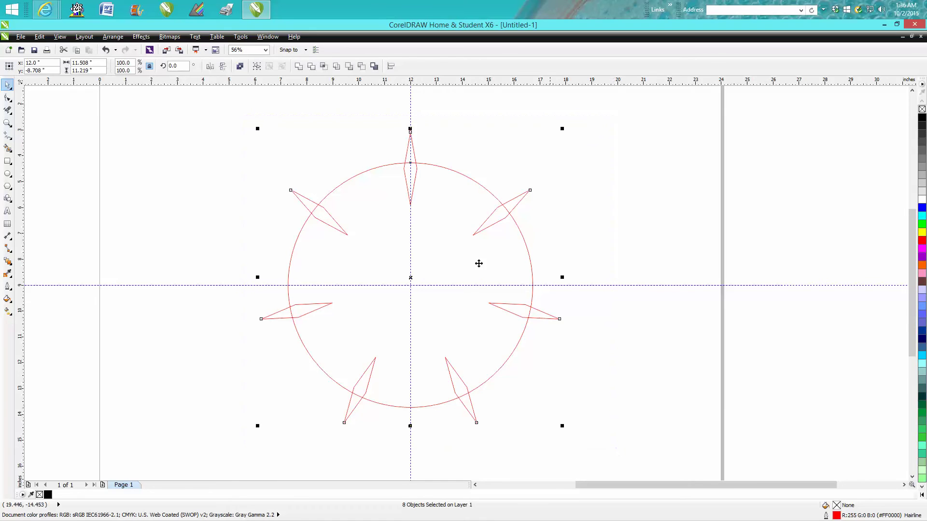
left_click(298, 68)
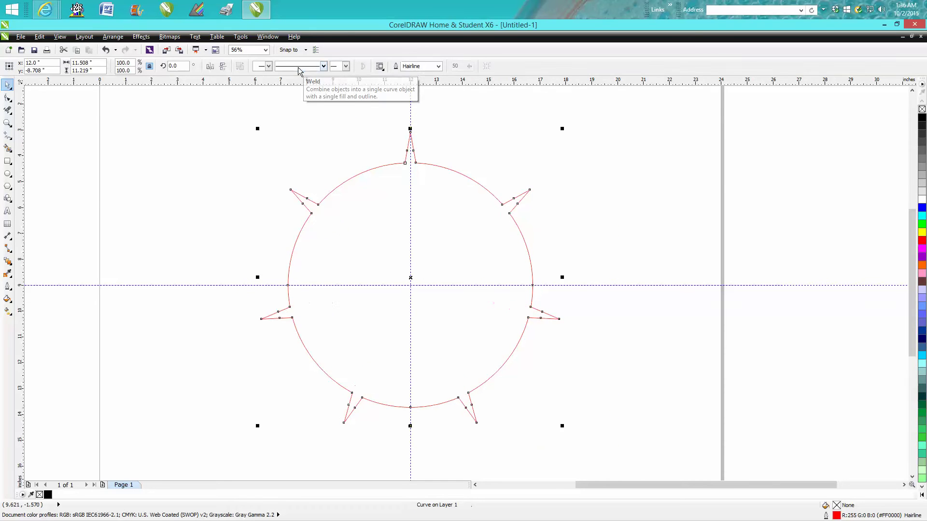
- Fill the spiked shape black with Smart Fill, then undo the fill
left_click(9, 149)
left_click(402, 213)
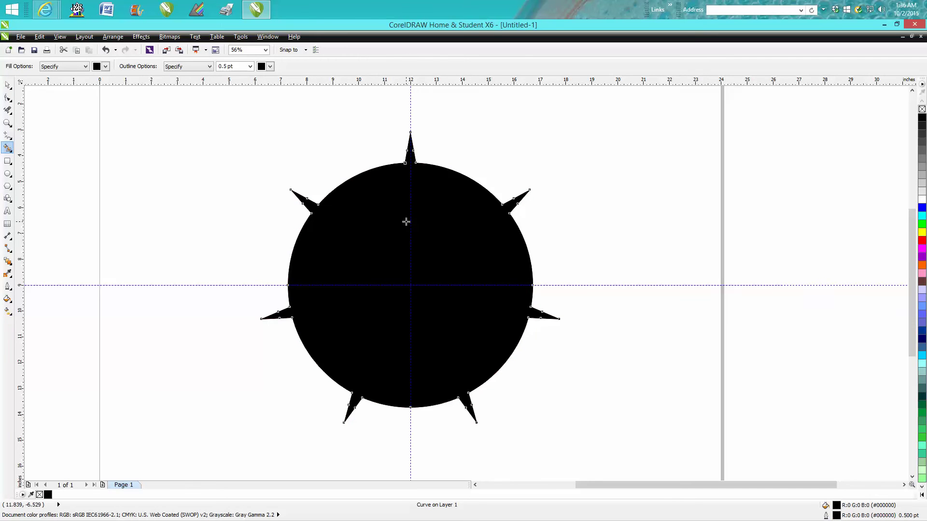
left_click(106, 50)
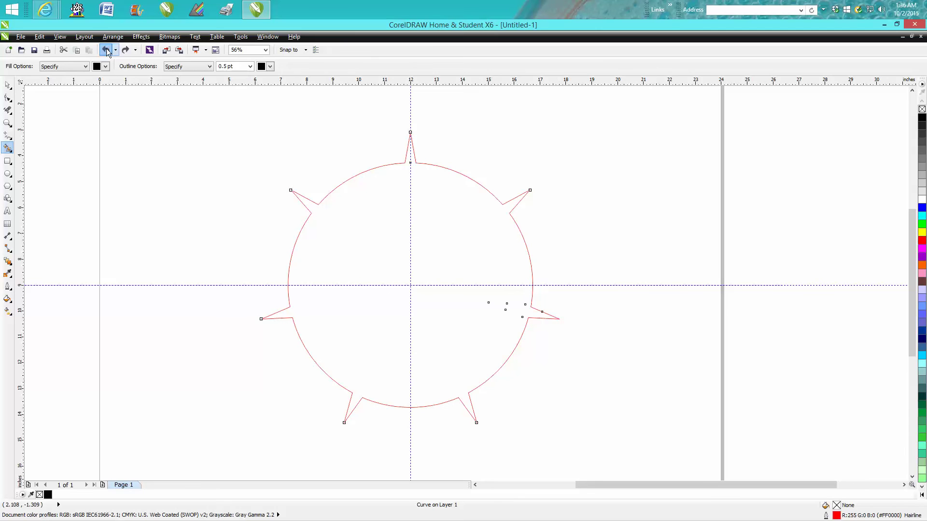
- Undo the weld and drag the top diamond away to the left of the circle
left_click(106, 49)
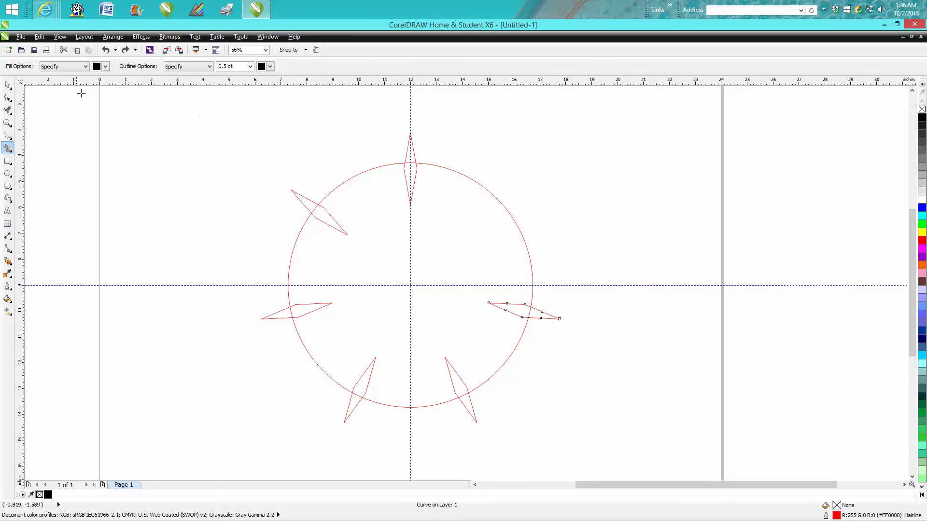
left_click(10, 87)
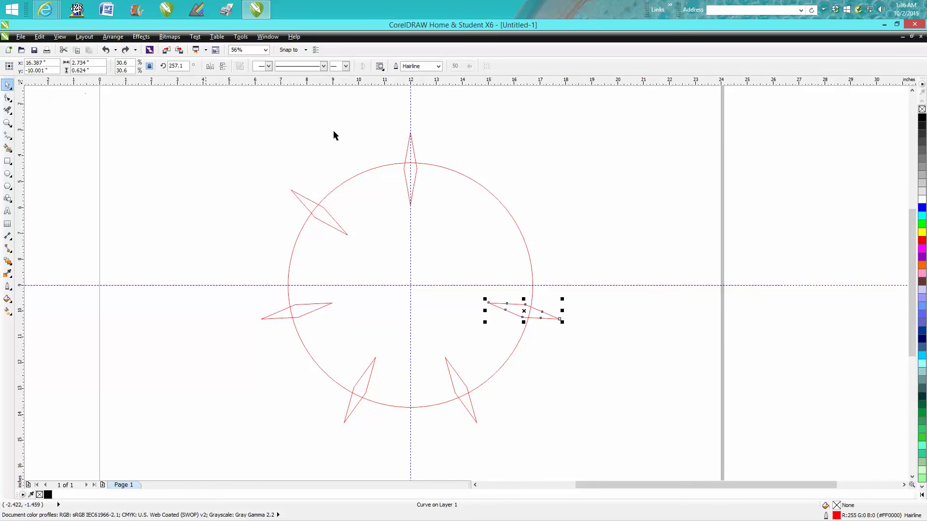
left_click(414, 159)
left_click_drag(410, 173, 165, 186)
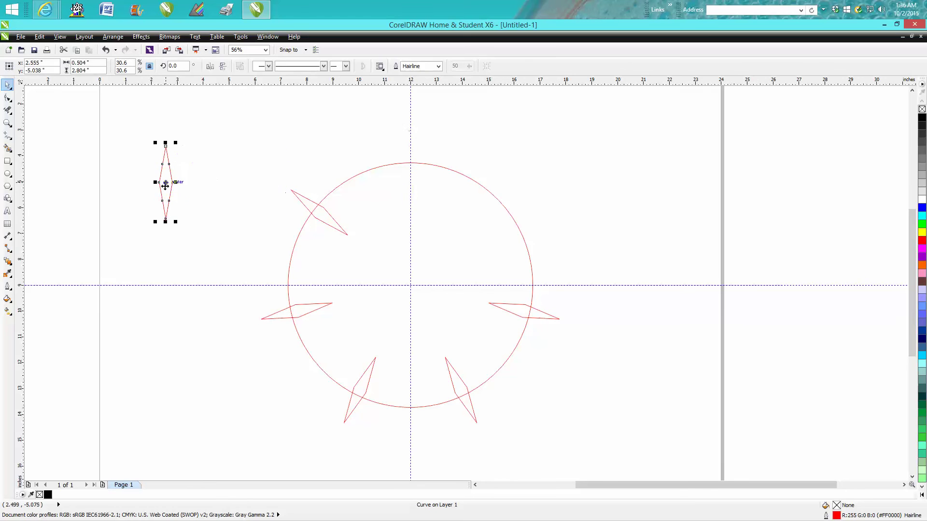
- Zoom in on the detached diamond
scroll(194, 209, "down", 2)
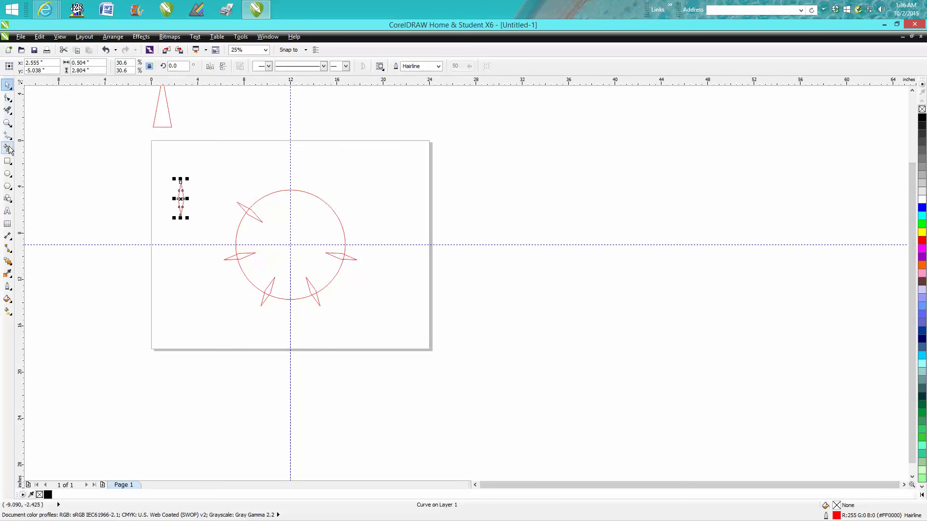
left_click(7, 123)
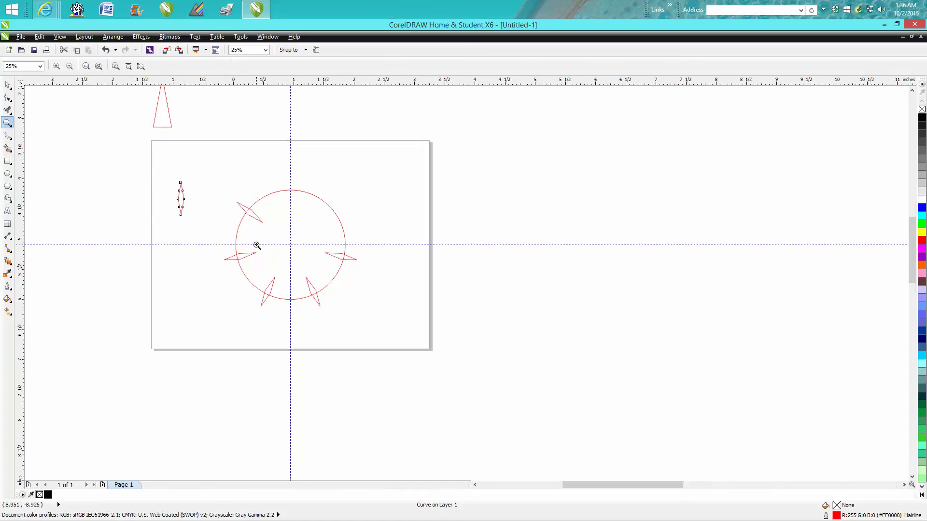
left_click_drag(257, 246, 134, 168)
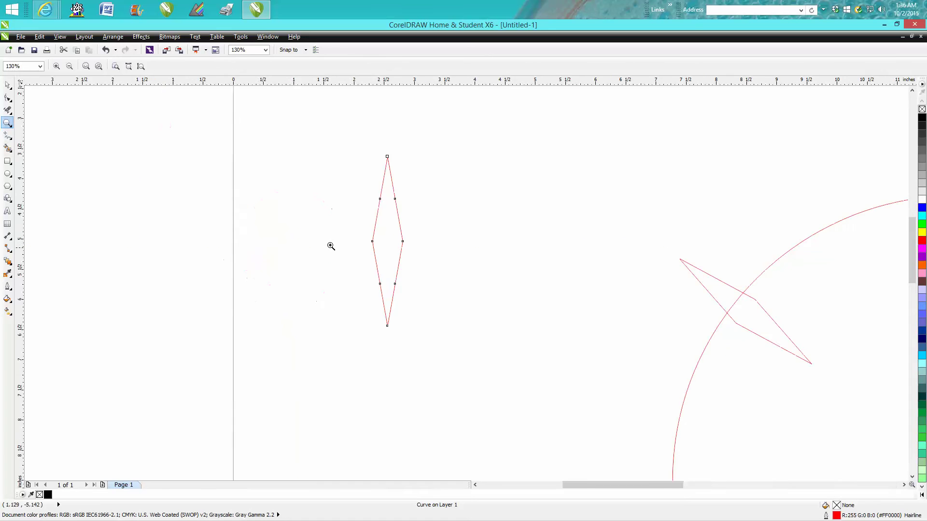
left_click(8, 86)
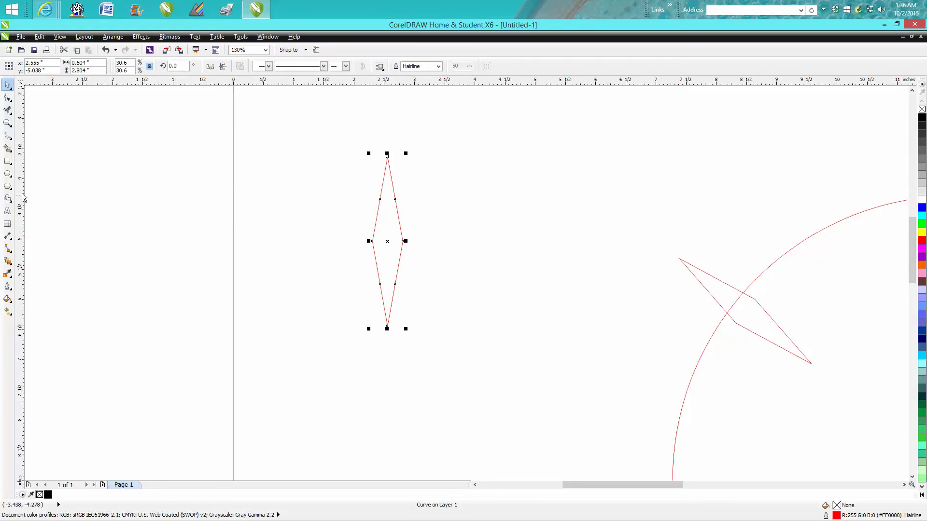
- Draw a tall, narrow three-sided polygon left of the loose diamond
left_click(8, 187)
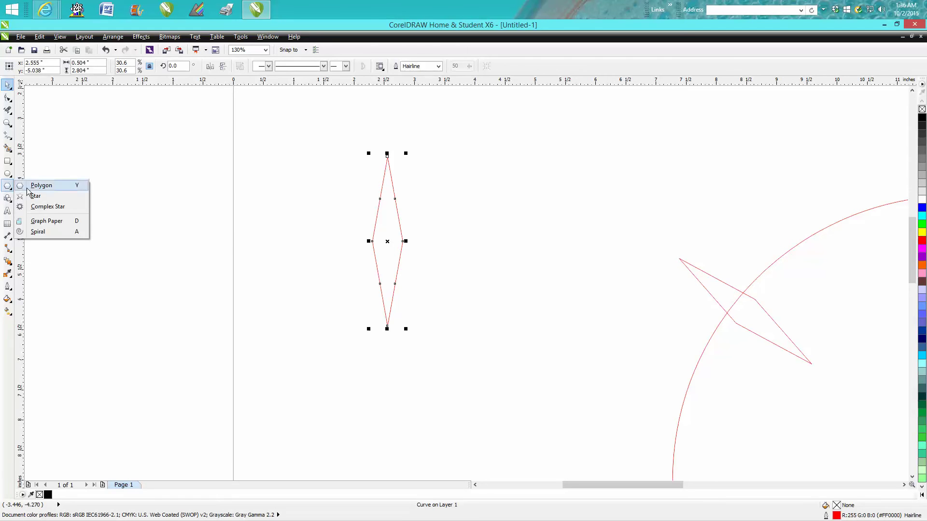
left_click(35, 185)
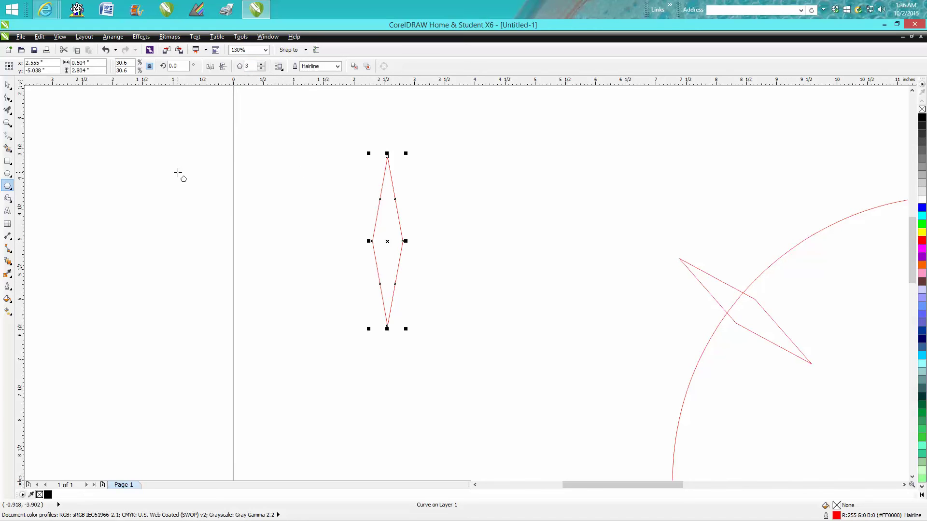
left_click_drag(177, 173, 157, 253)
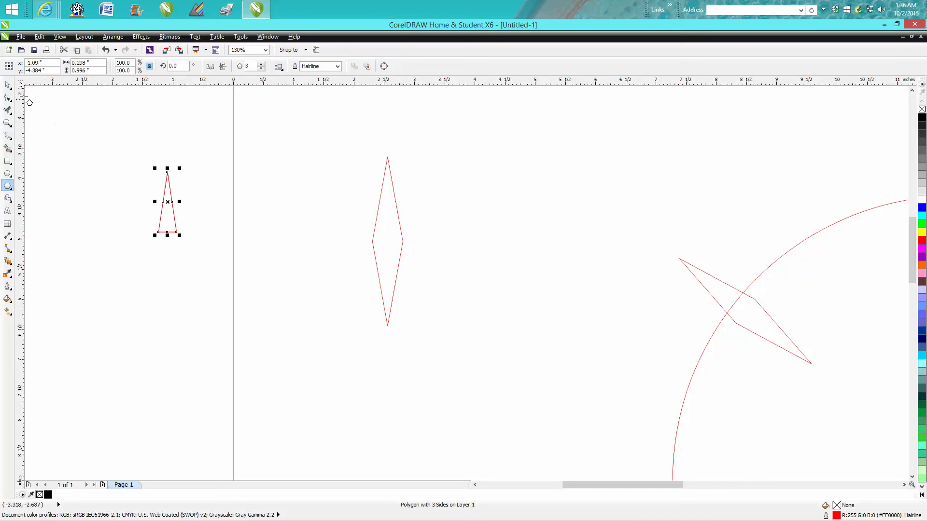
- Mirror-copy and weld the triangle, undo back to one triangle, then shift it right
left_click(7, 85)
left_click_drag(167, 168, 167, 294)
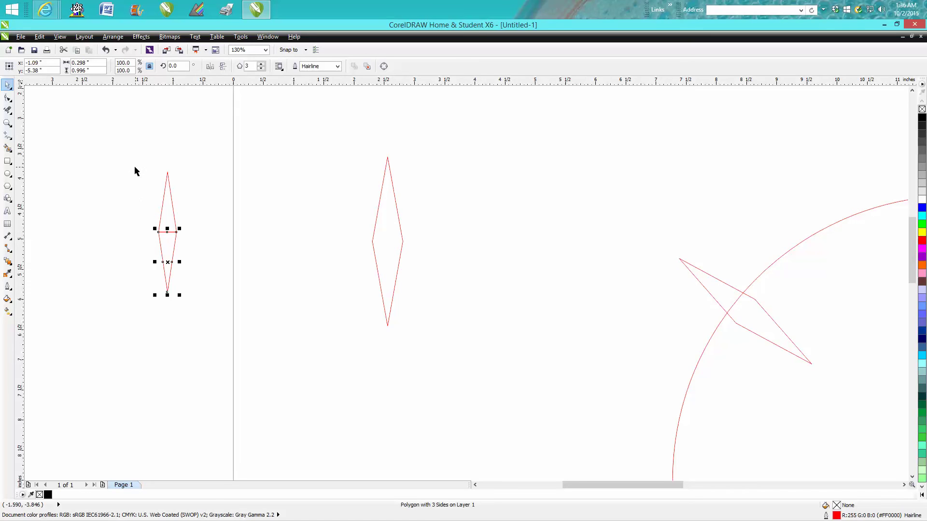
left_click_drag(135, 168, 215, 312)
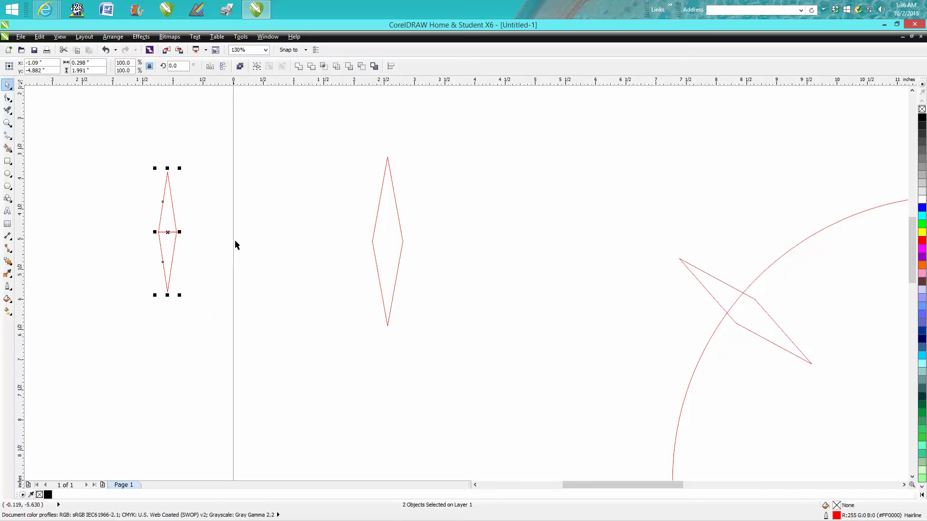
left_click(323, 66)
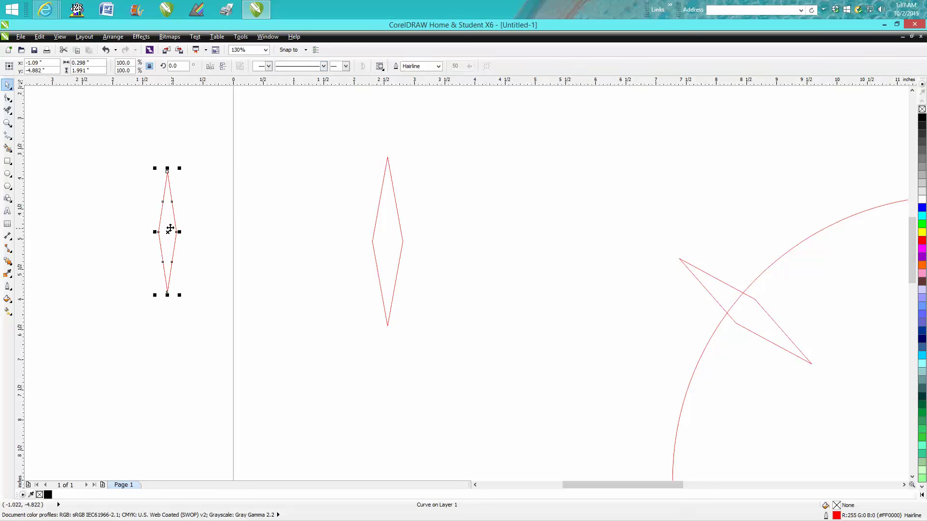
left_click(106, 50)
left_click(105, 50)
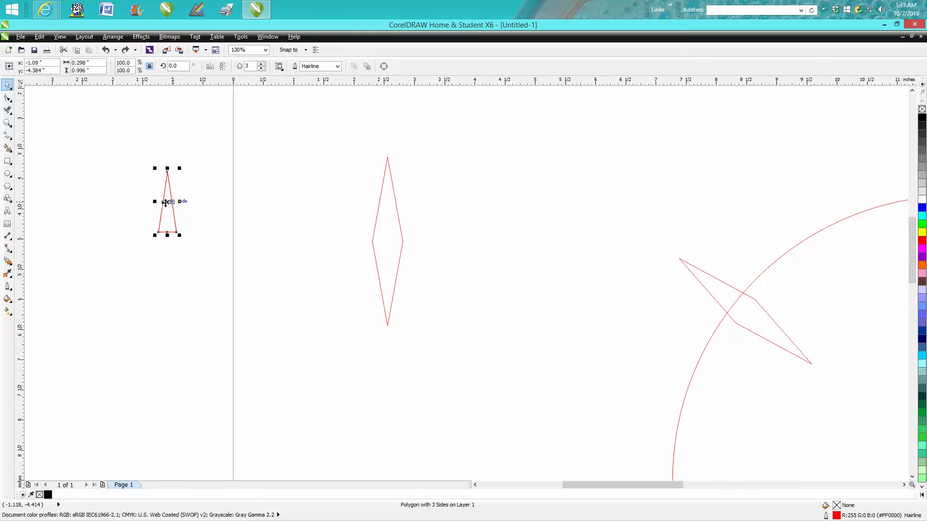
left_click_drag(165, 203, 204, 203)
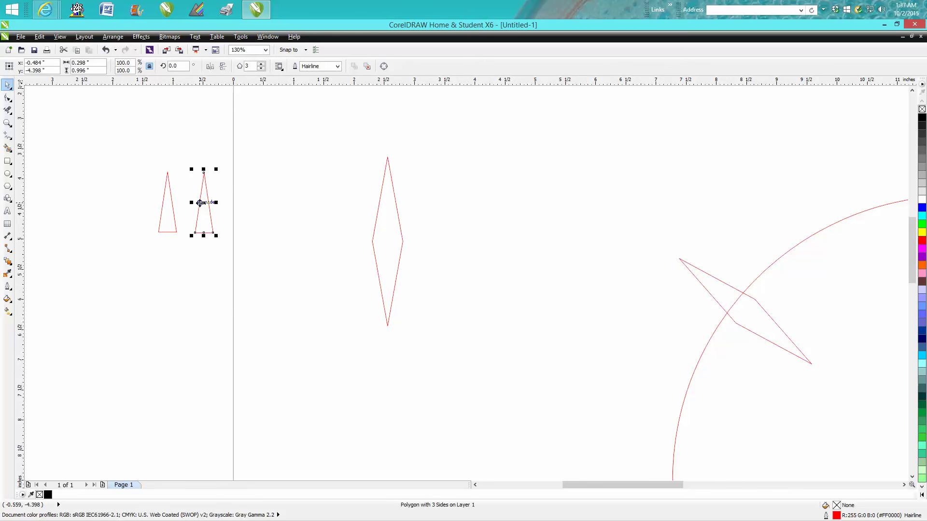
- Undo the move, flip the copied triangle vertically, and zoom in on the hourglass
left_click(104, 50)
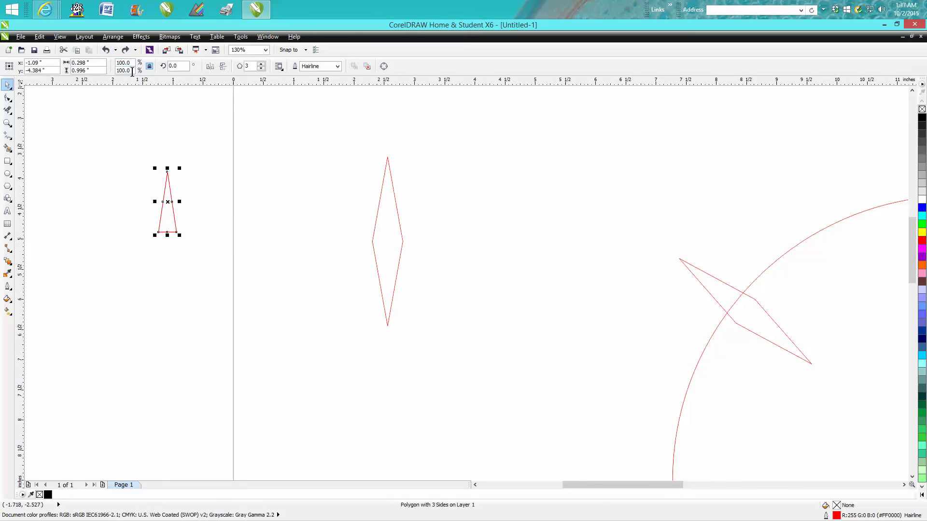
left_click(223, 67)
left_click(8, 124)
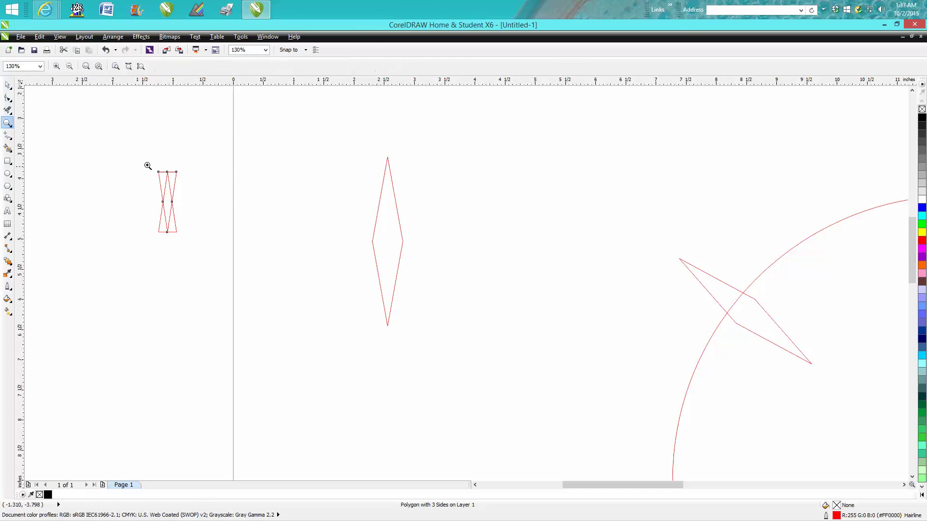
left_click_drag(143, 163, 180, 237)
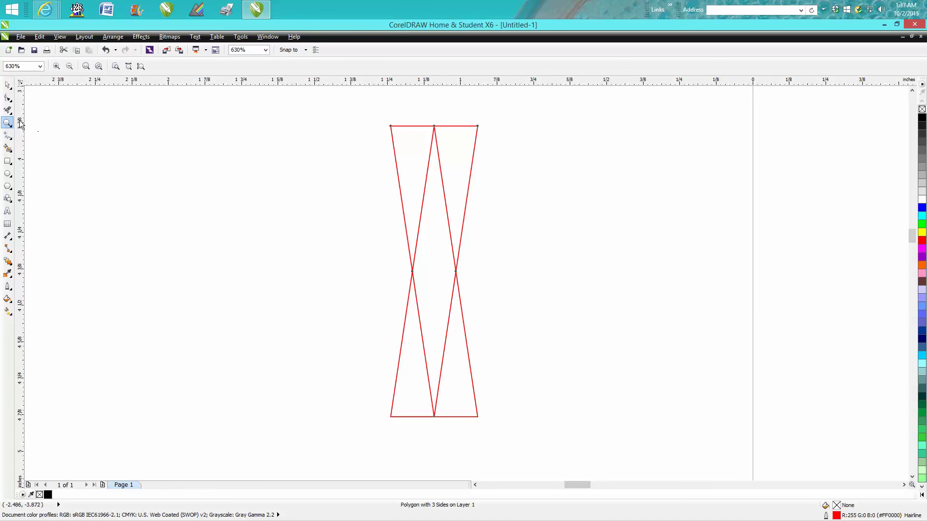
- Trim the four corners of the overlapping segments with Virtual Segment Delete, leaving a diamond
left_click(7, 110)
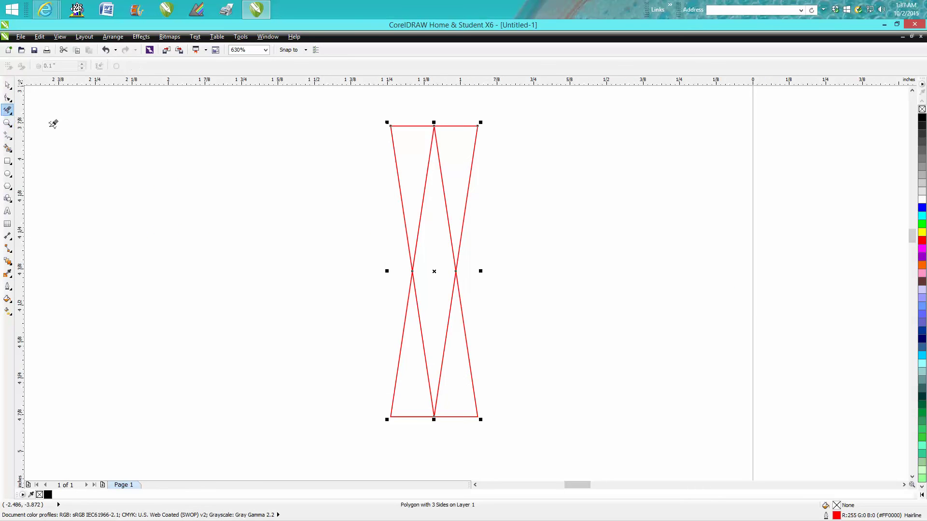
left_click(409, 125)
left_click(476, 136)
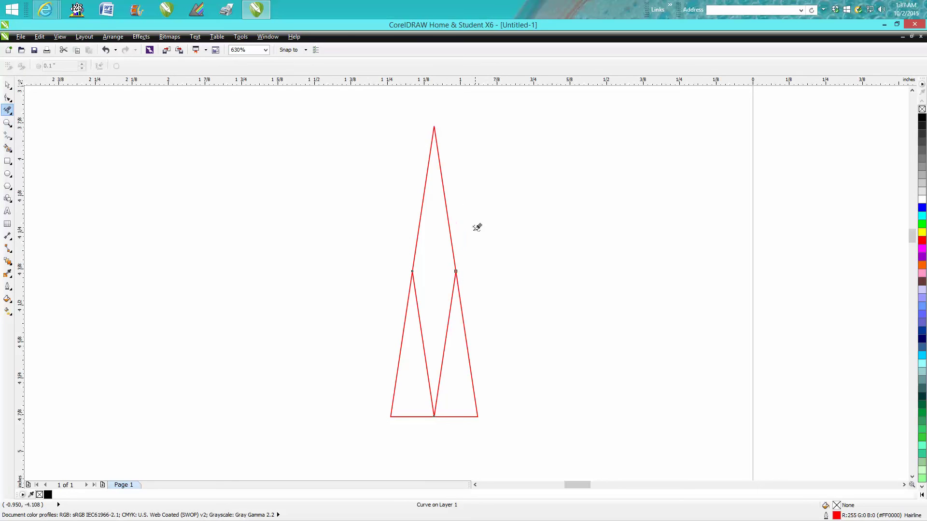
left_click(459, 293)
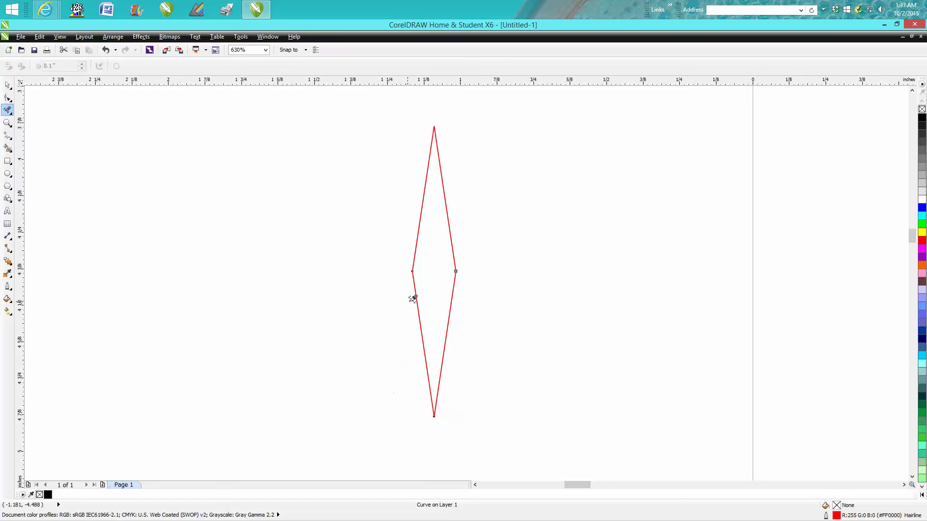
left_click(409, 299)
- Select both diamond pieces and weld them into one curve
left_click(7, 85)
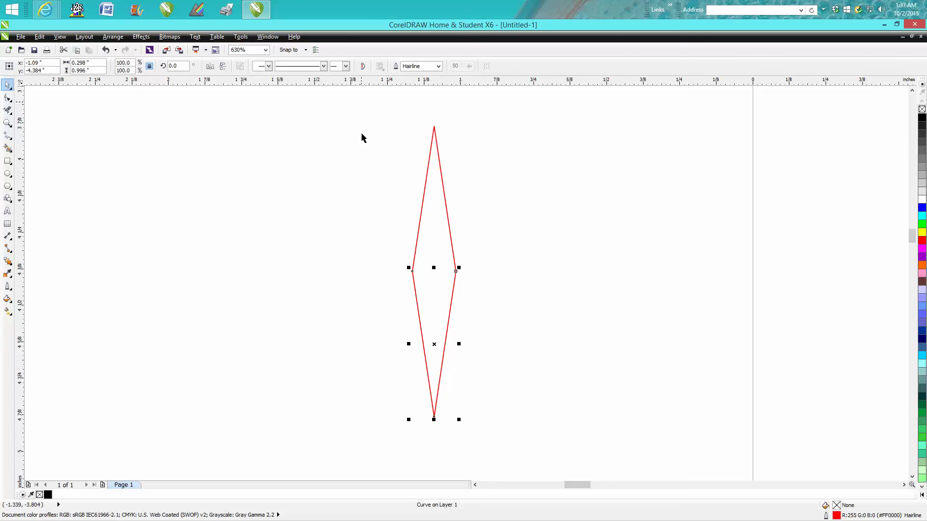
left_click_drag(361, 103, 542, 434)
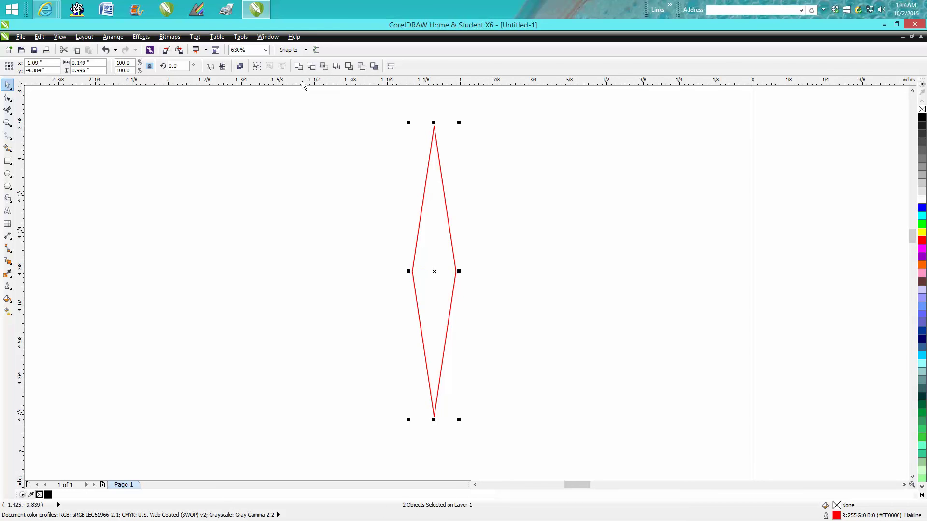
left_click(298, 67)
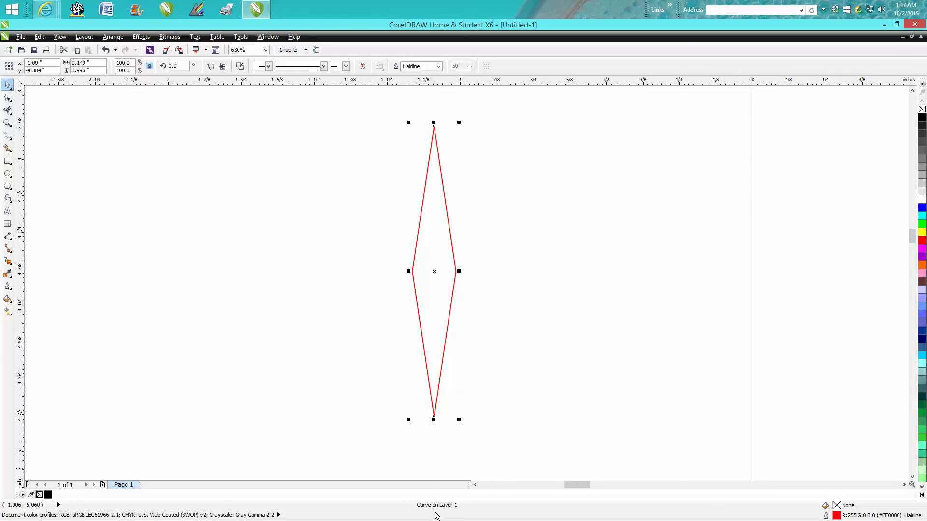
- Move the diamond left and mirror-copy it twice into a row of four diamonds
scroll(480, 303, "down", 4)
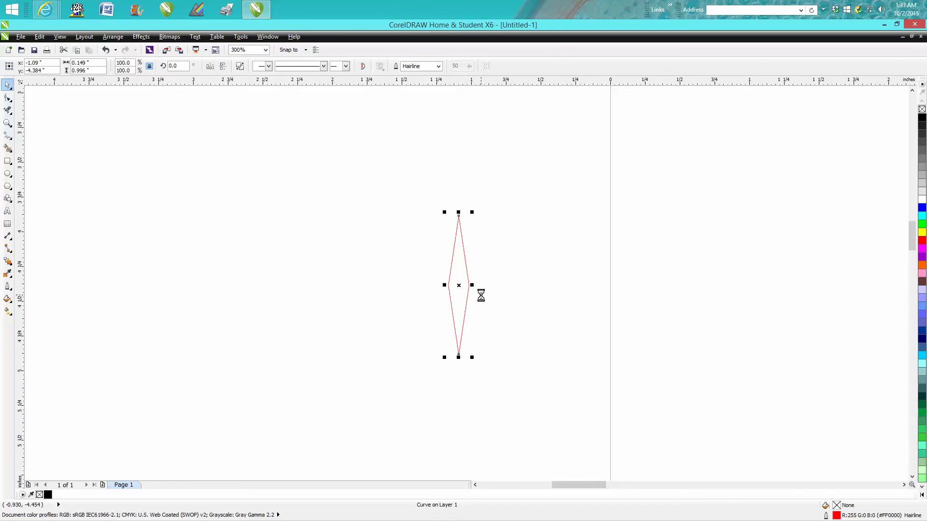
scroll(471, 289, "down", 2)
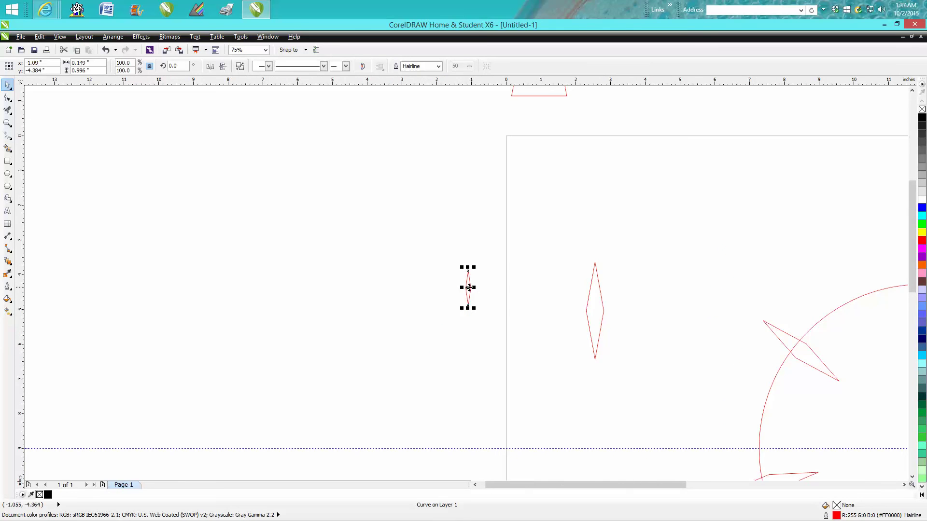
left_click_drag(587, 308, 349, 286)
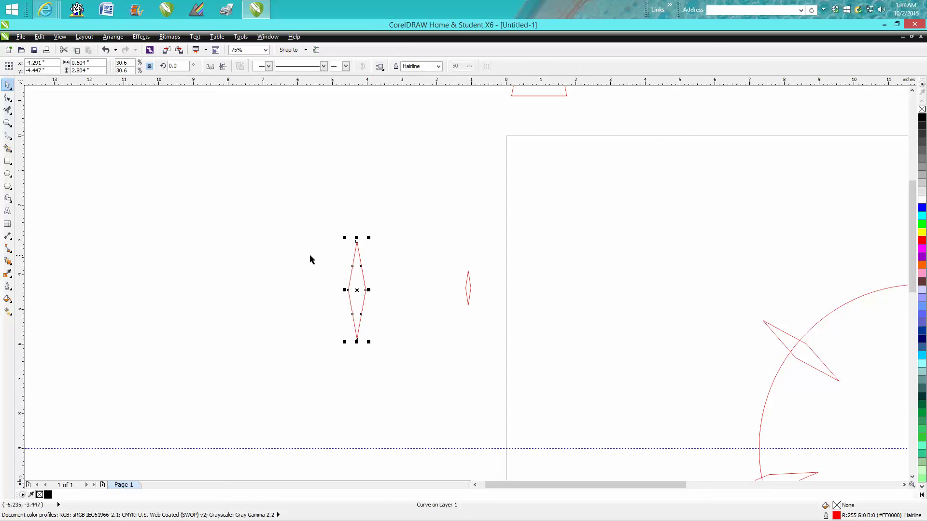
left_click_drag(369, 290, 326, 289)
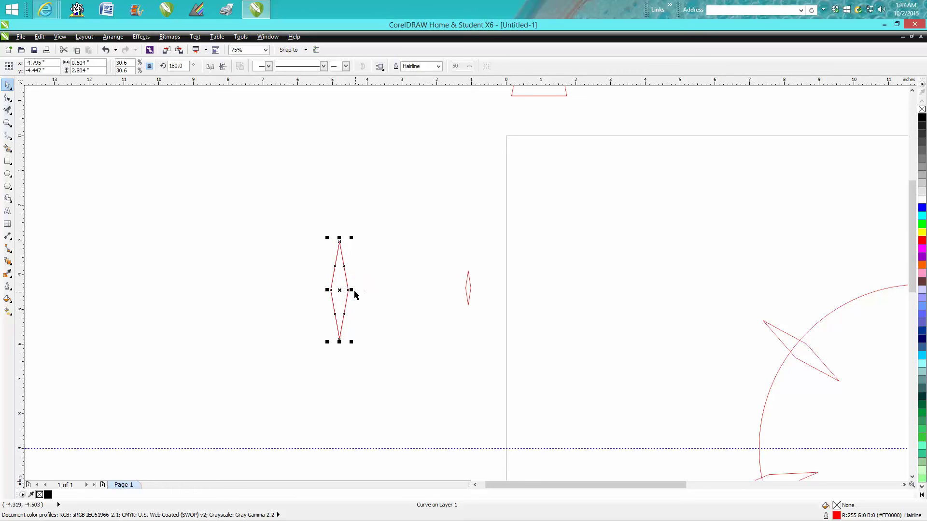
left_click_drag(343, 290, 315, 296)
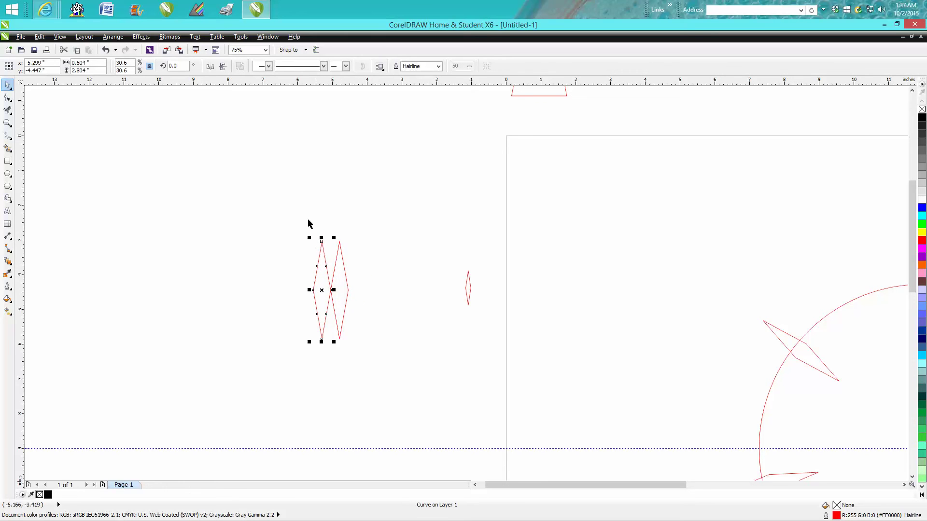
left_click_drag(299, 219, 376, 354)
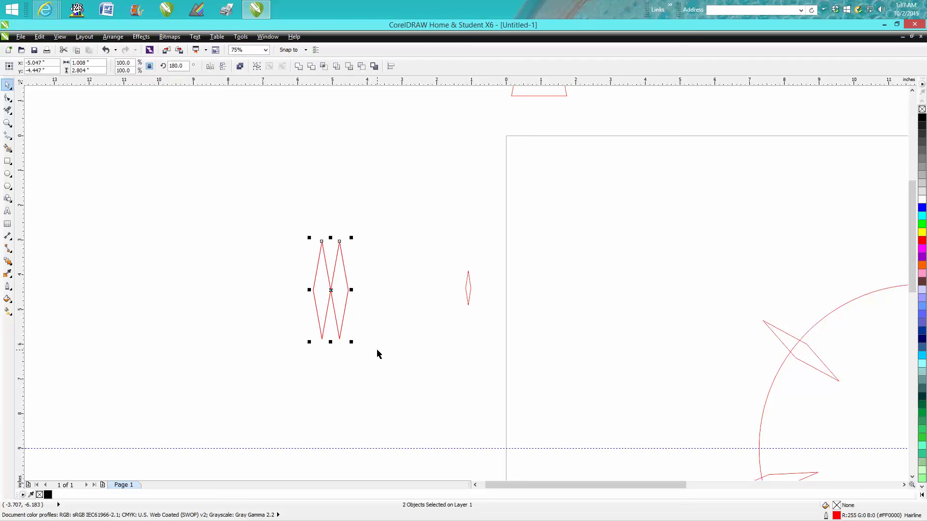
left_click_drag(352, 291, 296, 290)
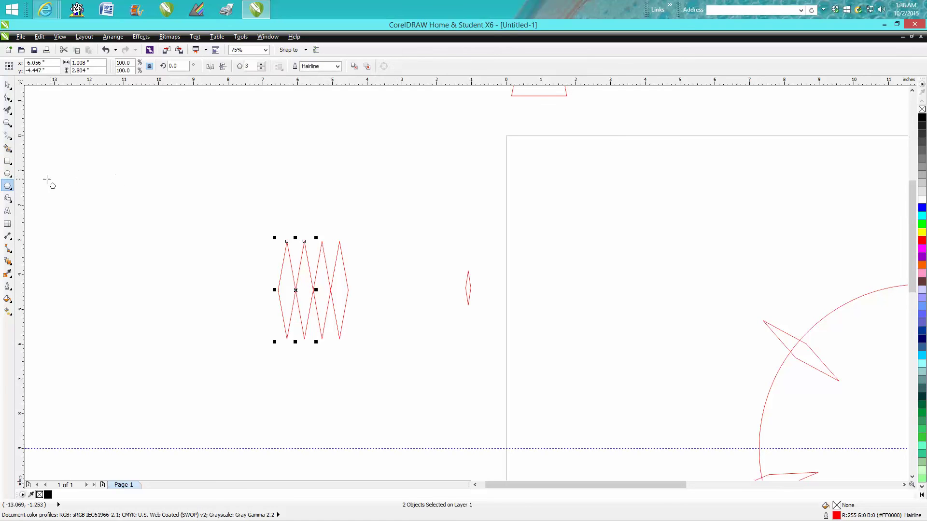
- Draw a circle at the upper left, place a mirrored copy beside it, and delete the stray ellipse
left_click(8, 173)
left_click_drag(182, 172, 166, 219)
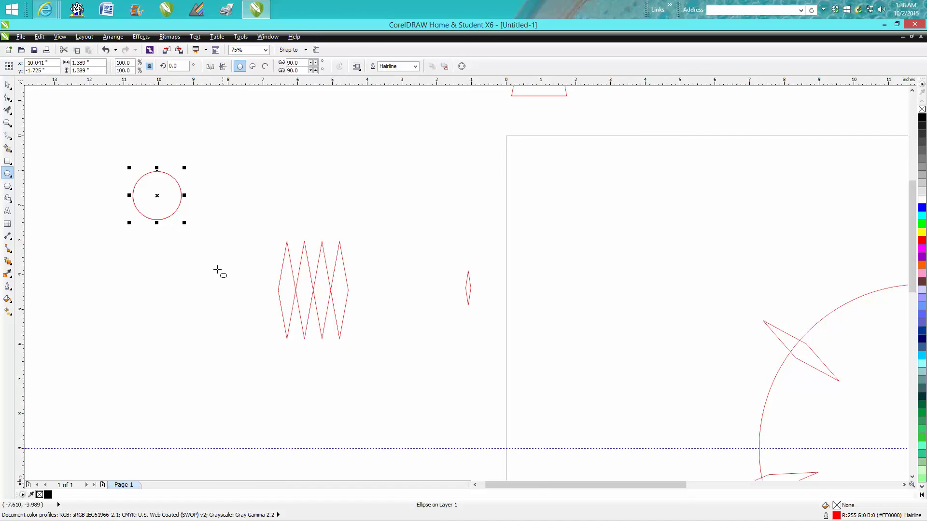
left_click_drag(129, 195, 189, 197)
left_click_drag(119, 165, 248, 238)
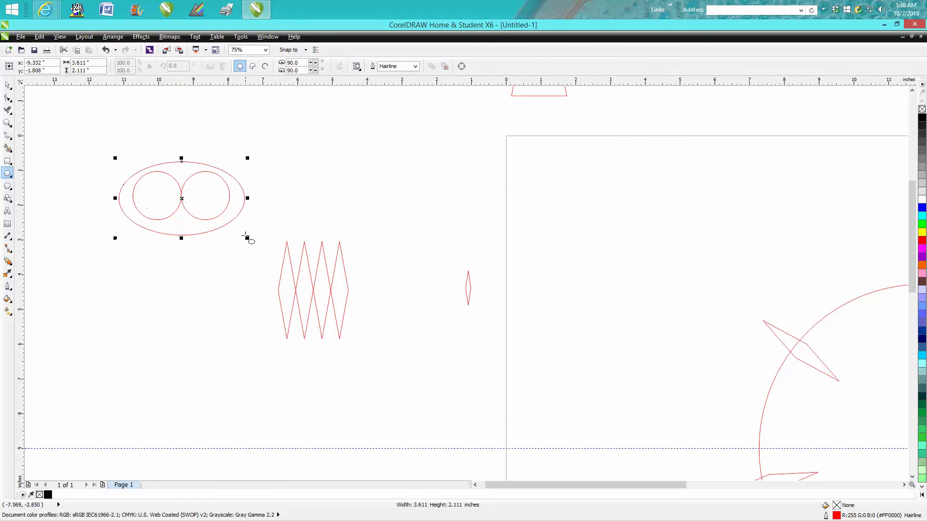
key("Delete")
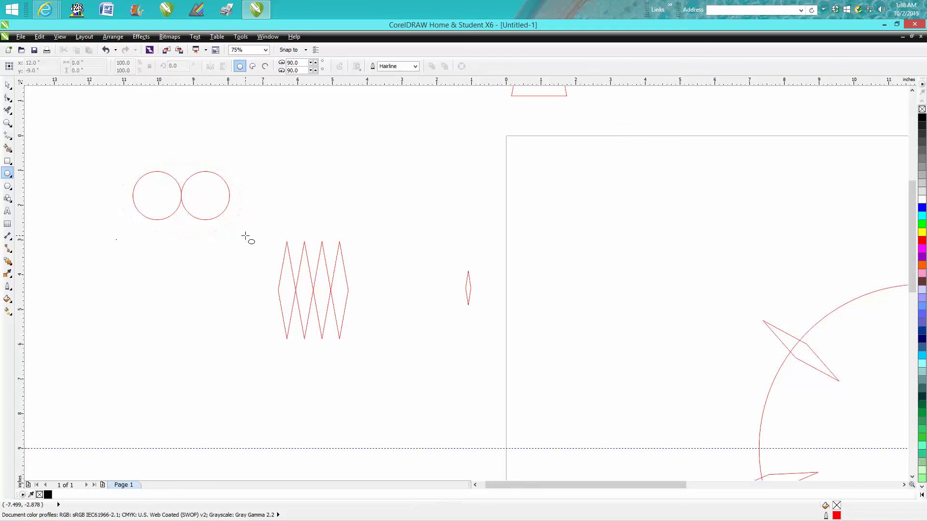
- Mirror the circle pair downward, copy the four below, and weld all eight
left_click(9, 86)
left_click_drag(122, 159, 275, 247)
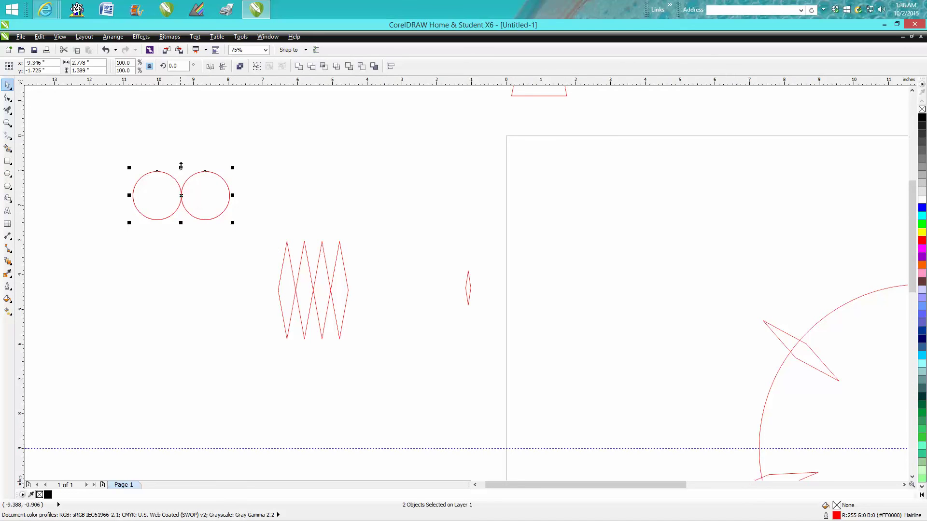
left_click_drag(181, 166, 182, 237)
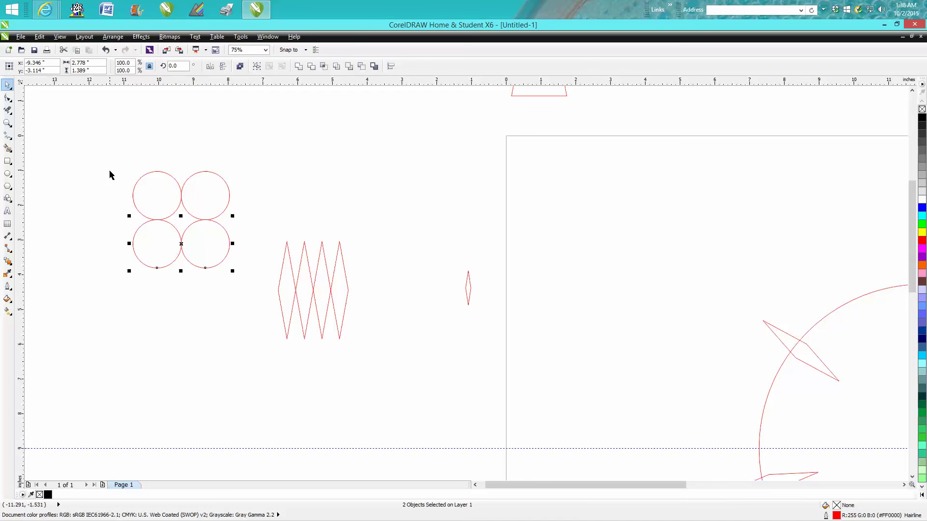
left_click_drag(110, 166, 269, 285)
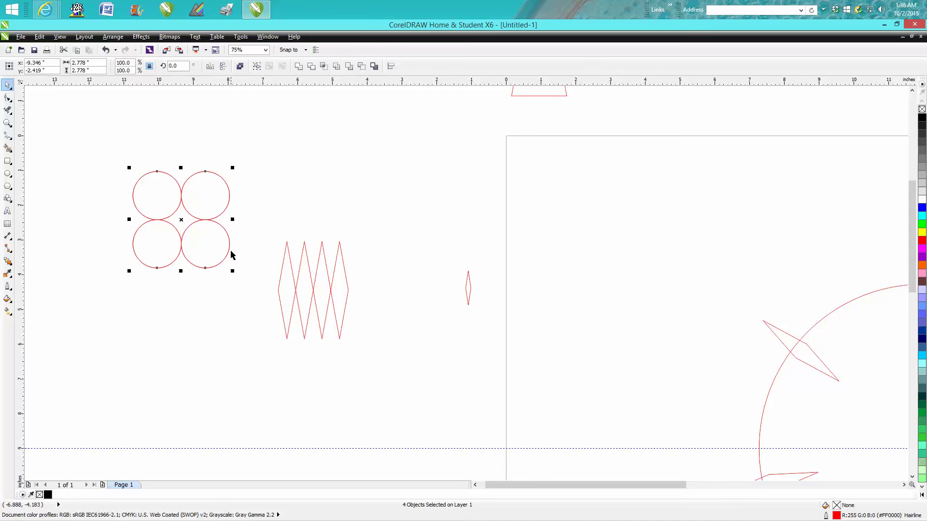
left_click_drag(182, 172, 182, 287)
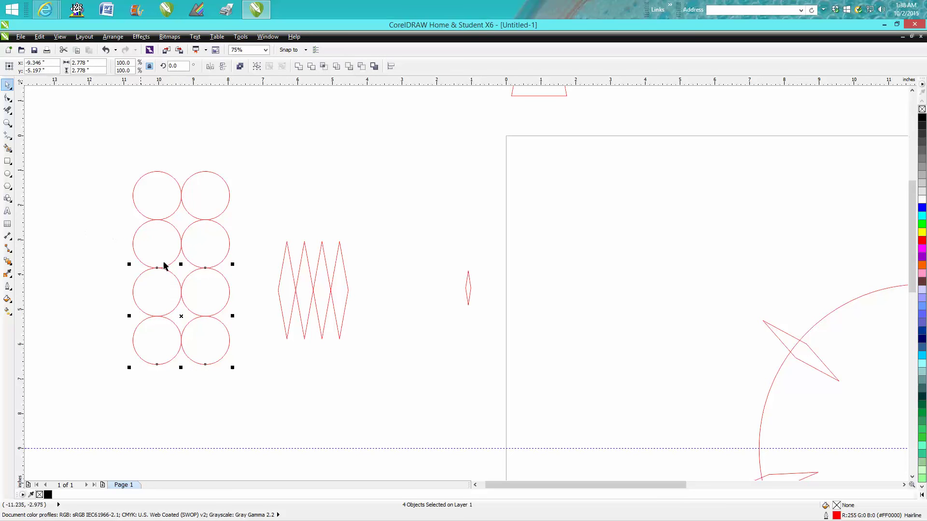
left_click_drag(108, 160, 261, 378)
left_click(299, 66)
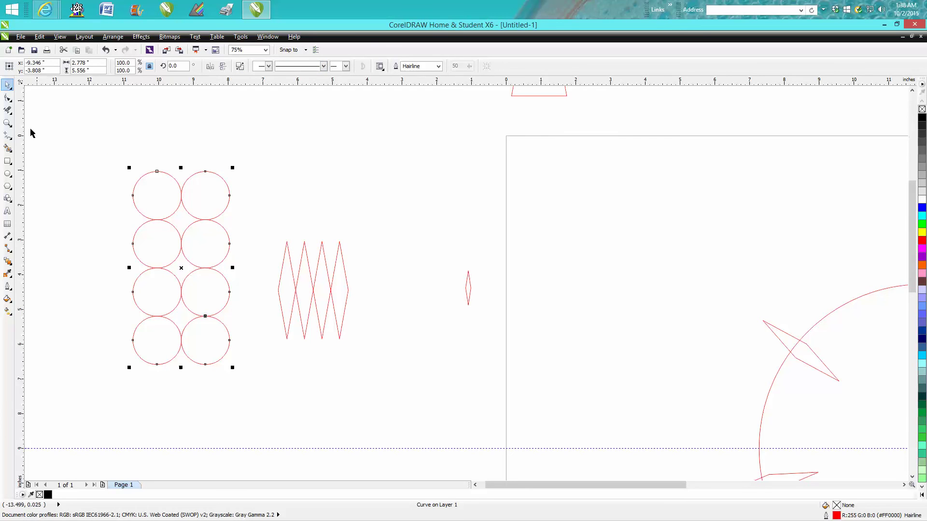
- Zoom in to check the circles touch, then zoom back out
left_click(7, 123)
left_click_drag(187, 203, 216, 225)
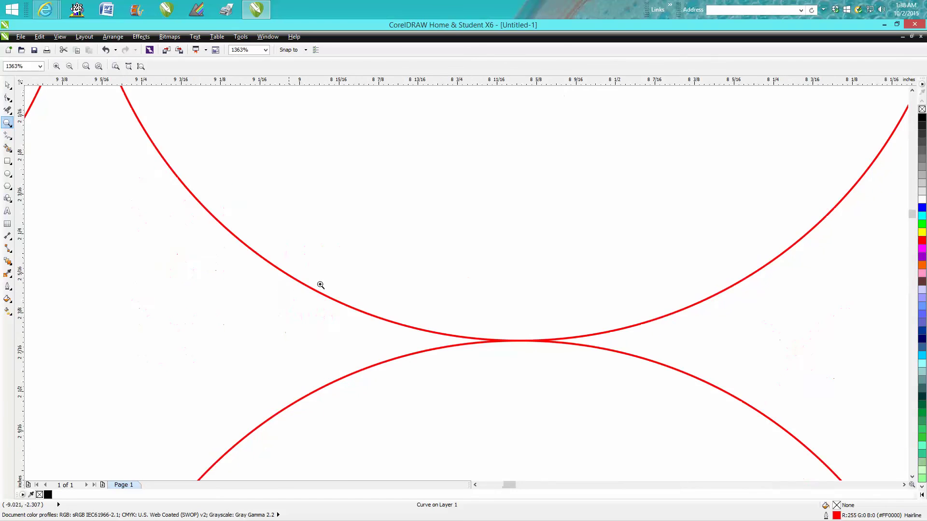
scroll(357, 282, "down", 6)
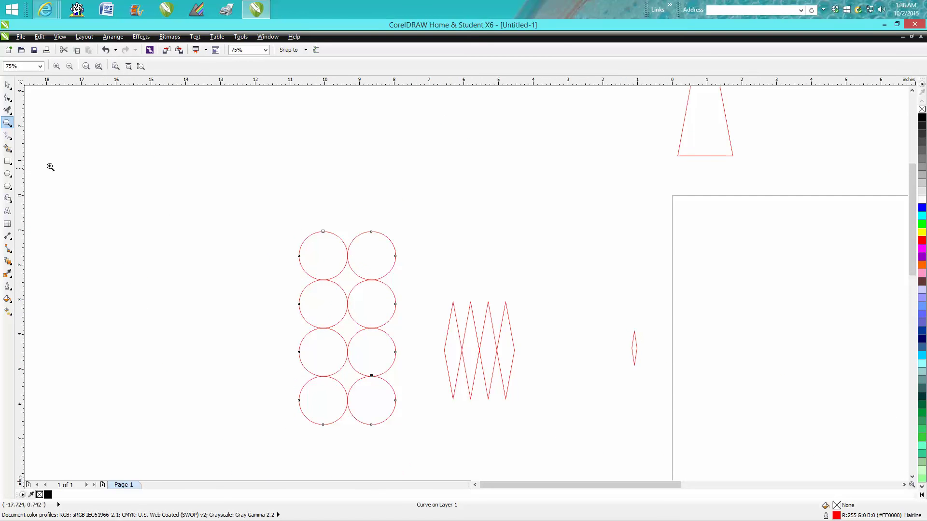
- Smart-fill the top two star-shaped gaps between the circles with black
left_click(8, 148)
left_click(347, 278)
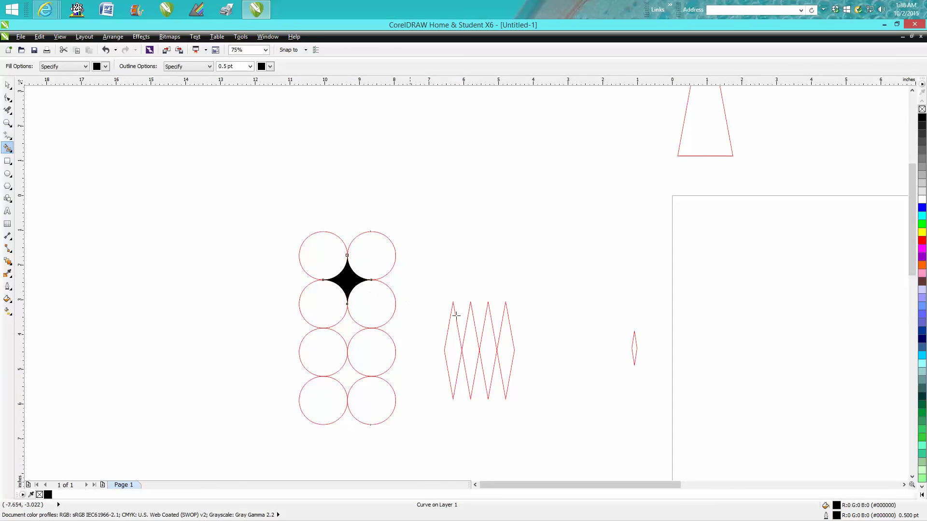
left_click(344, 330)
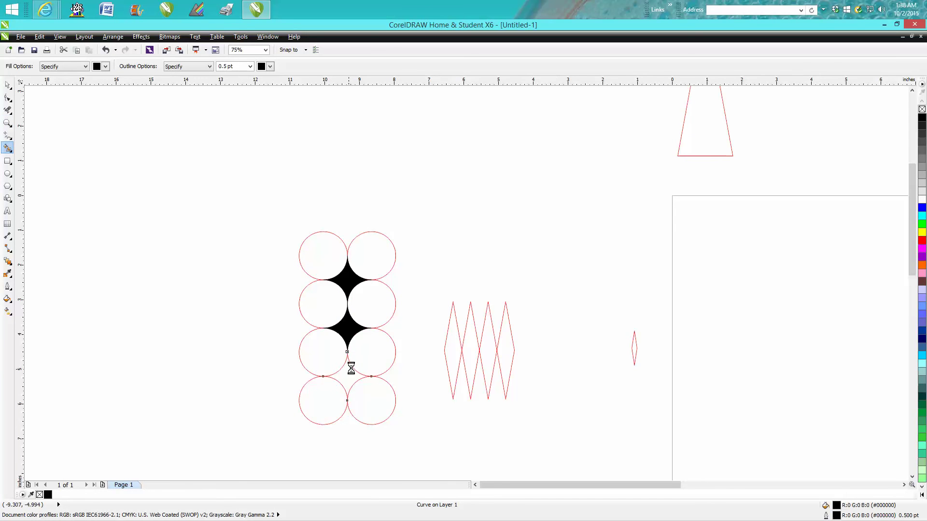